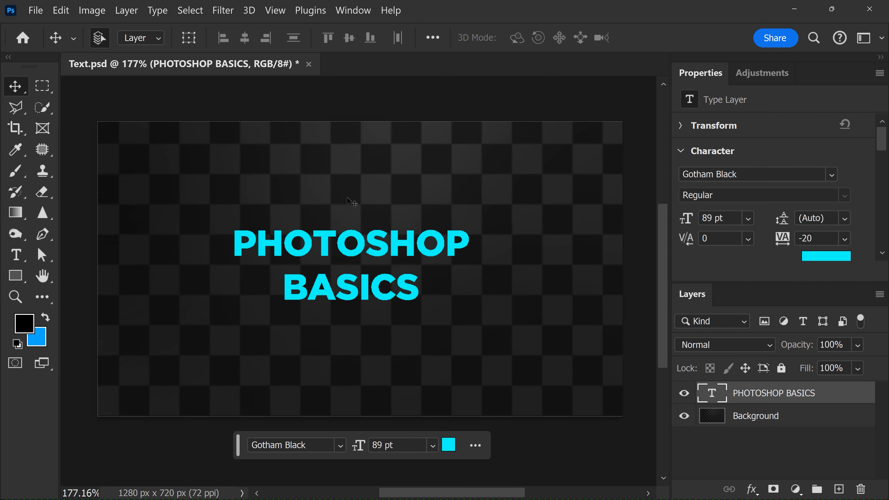
Step: Enlarge only the word BASICS in the text layer to a font size of 157 pt
key("t")
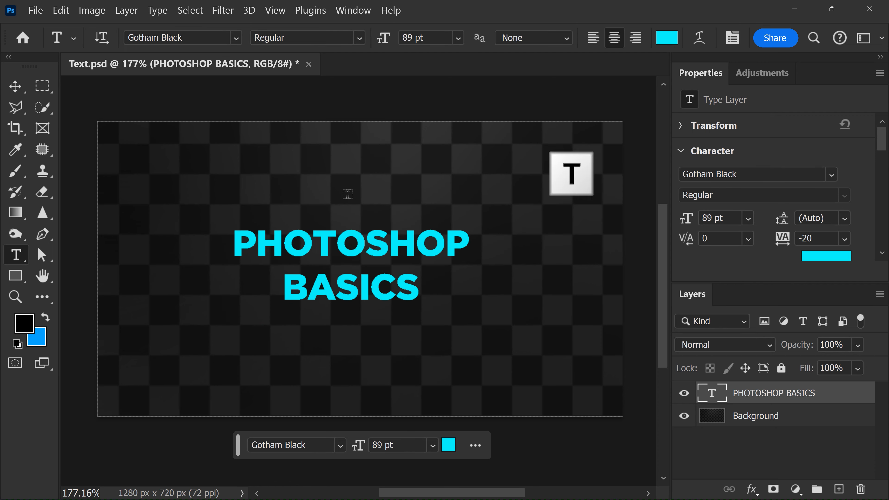
left_click(335, 246)
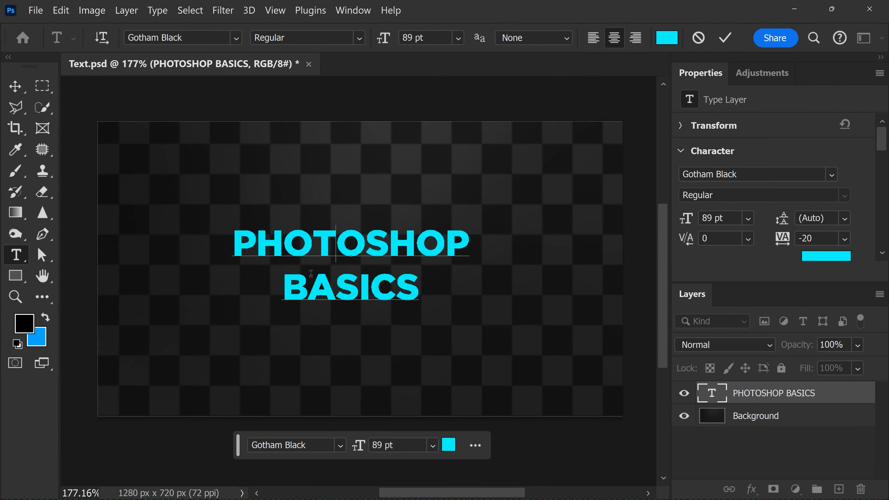
left_click_drag(296, 281, 412, 283)
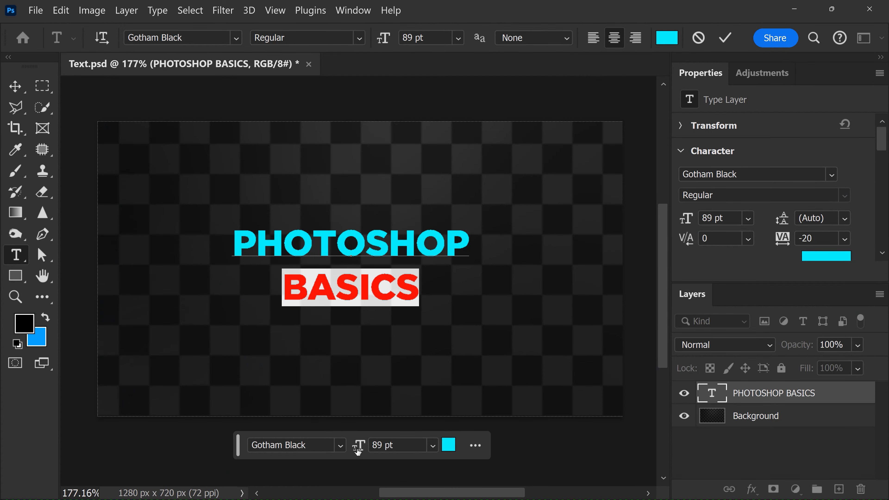
left_click_drag(357, 451, 412, 448)
Step: Change the color of both words, PHOTOSHOP and BASICS, to white (ffffff)
left_click_drag(471, 327, 232, 246)
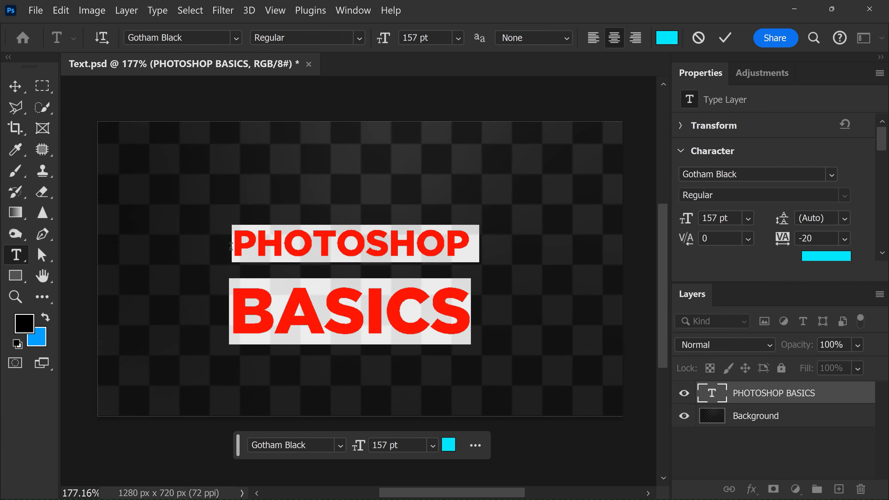
left_click(449, 445)
type("ffffff")
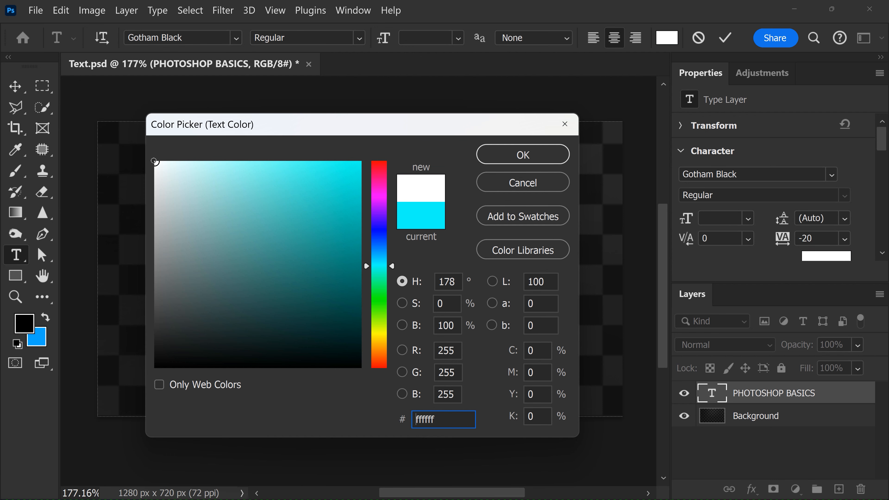
left_click(483, 156)
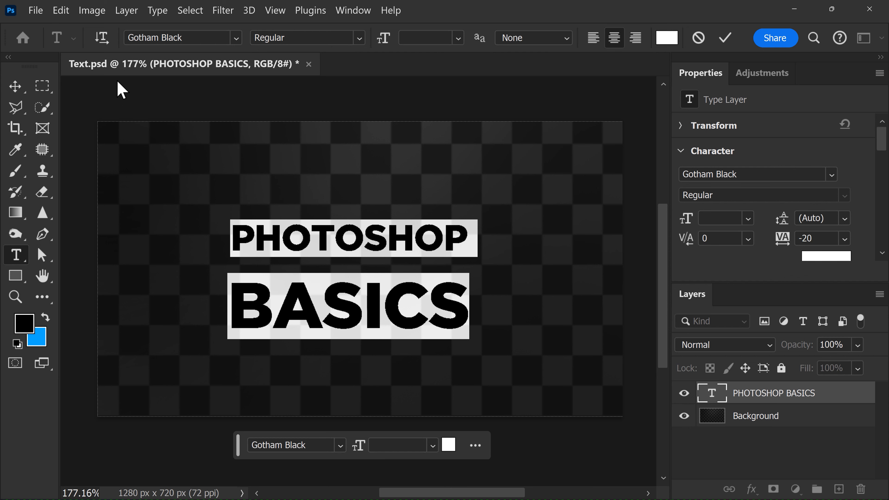
Step: Try vertical orientation and left and right alignment on the text, returning it to horizontal and centered
left_click(101, 38)
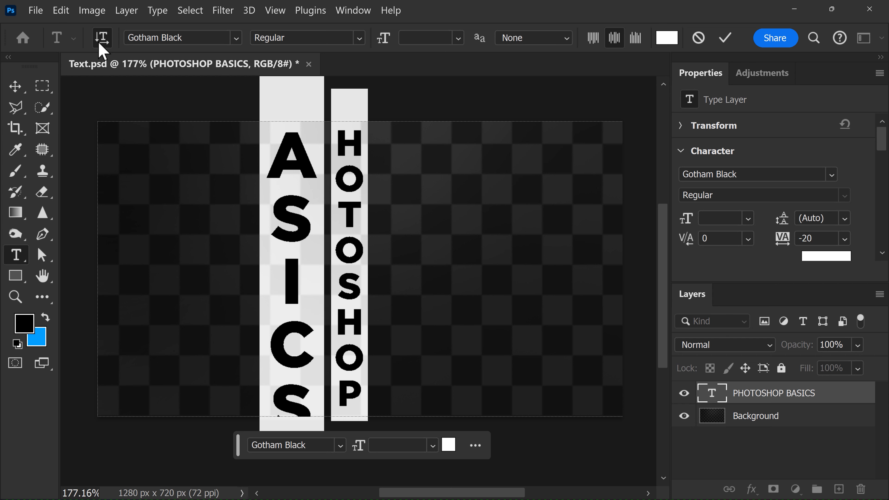
left_click(101, 38)
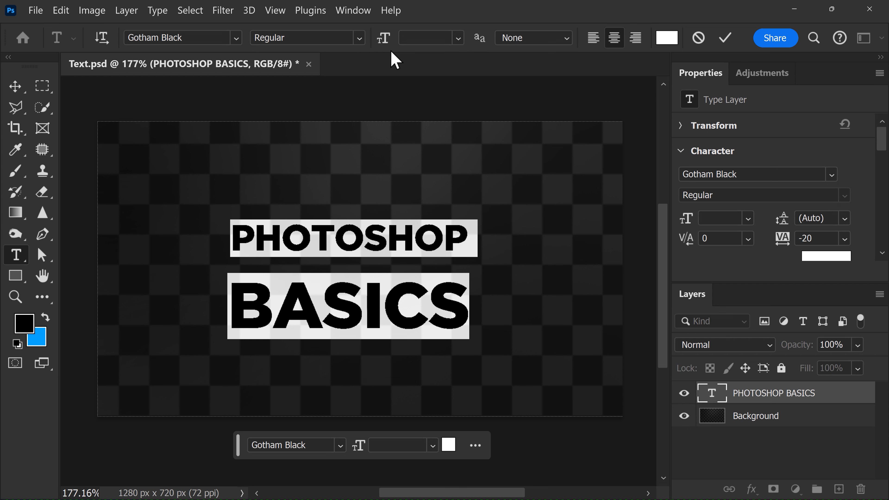
left_click(593, 39)
left_click(614, 39)
left_click(635, 39)
left_click(613, 39)
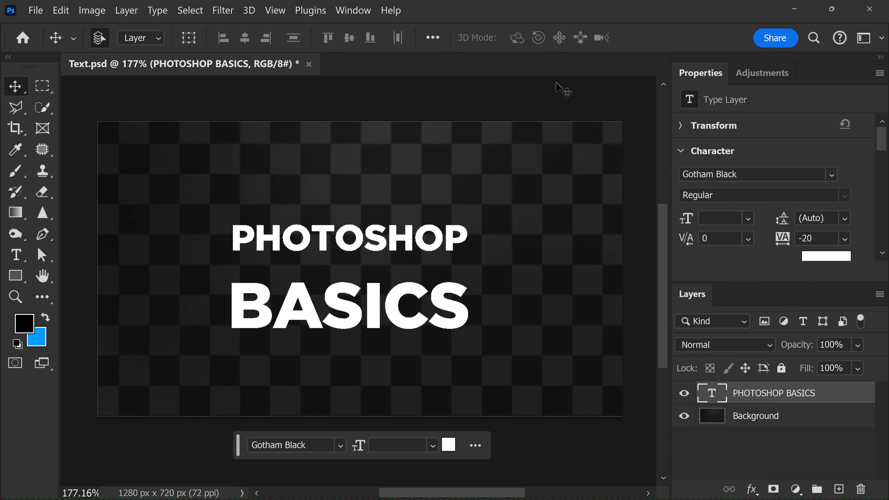
Step: Set the text layer's tracking to 20 and its leading to 140 pt in the character properties
left_click(355, 12)
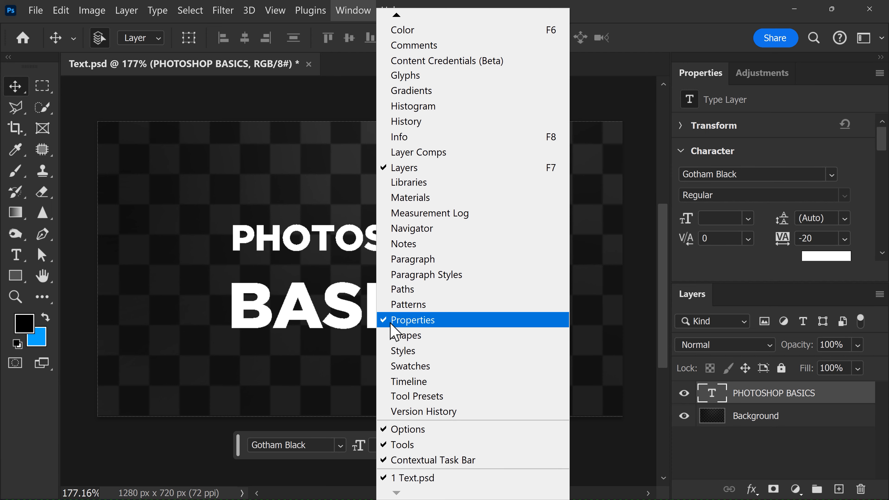
left_click(425, 321)
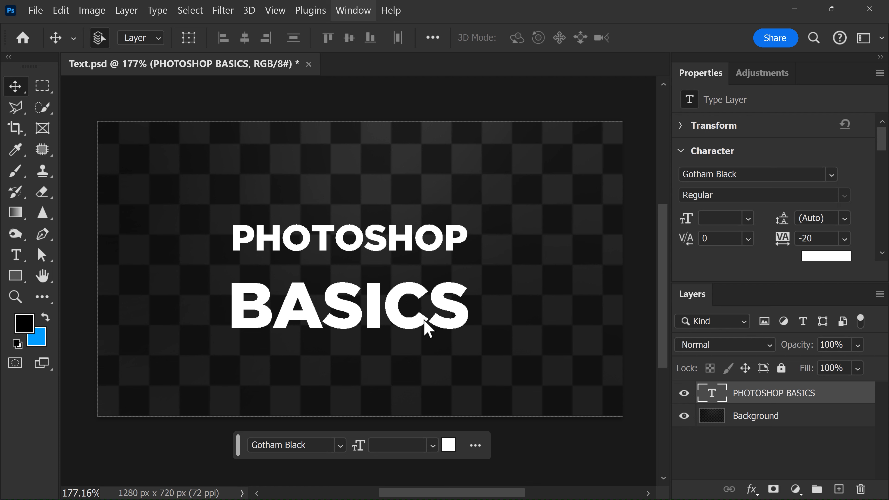
left_click(786, 241)
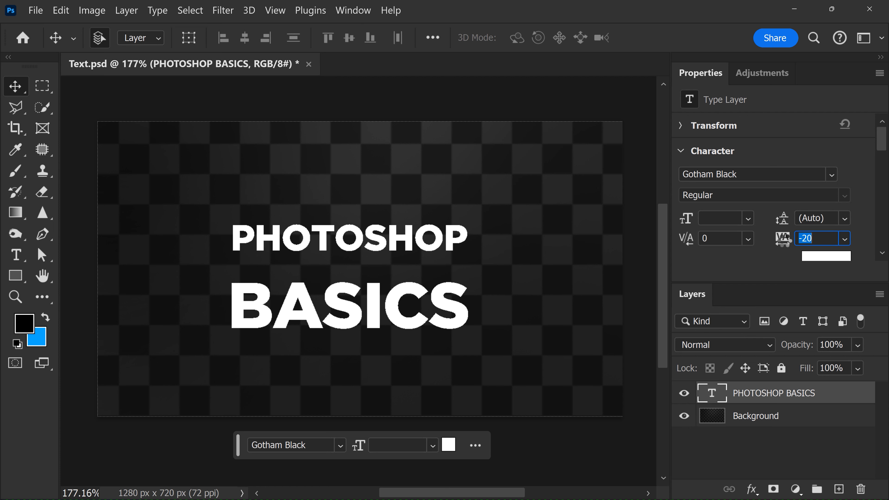
left_click_drag(791, 241, 790, 239)
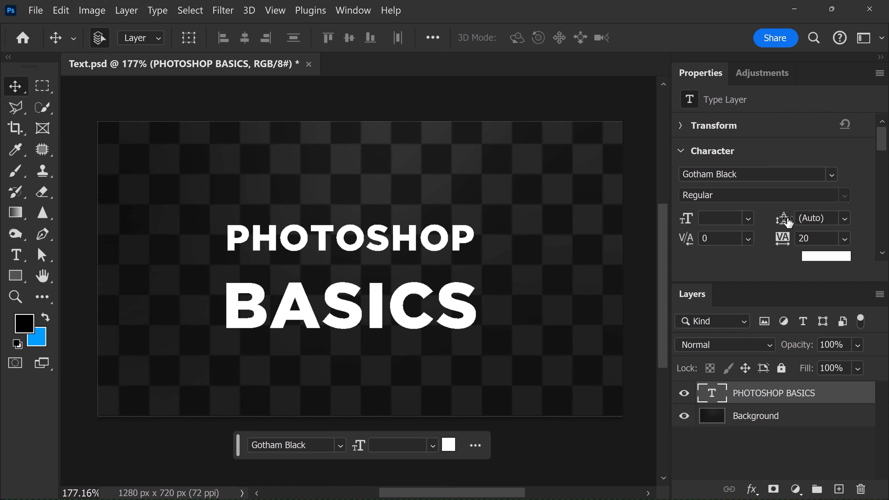
left_click_drag(783, 221, 809, 217)
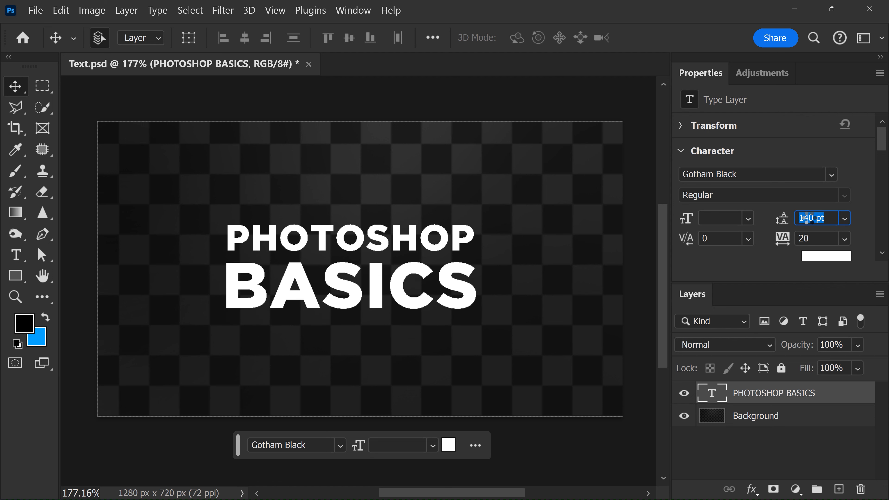
Step: Try the underline and strikethrough type options on the text layer
left_click_drag(877, 150, 879, 188)
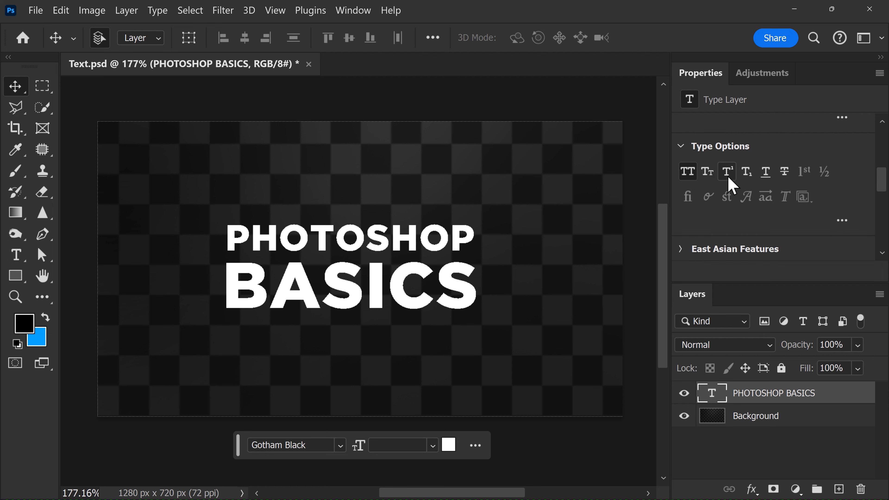
left_click(766, 177)
left_click(785, 178)
left_click(784, 174)
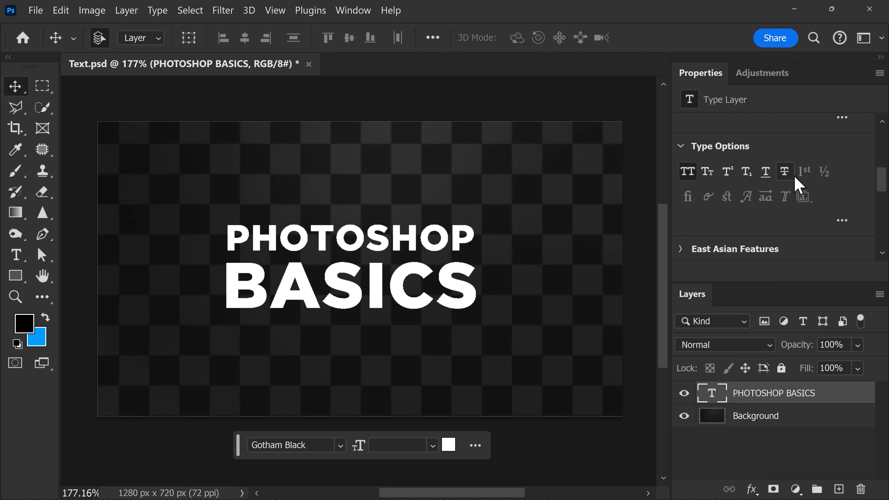
Step: Set the whole text's font size to 154 pt, and slightly enlarge and reposition it with Free Transform
left_click_drag(880, 179, 886, 154)
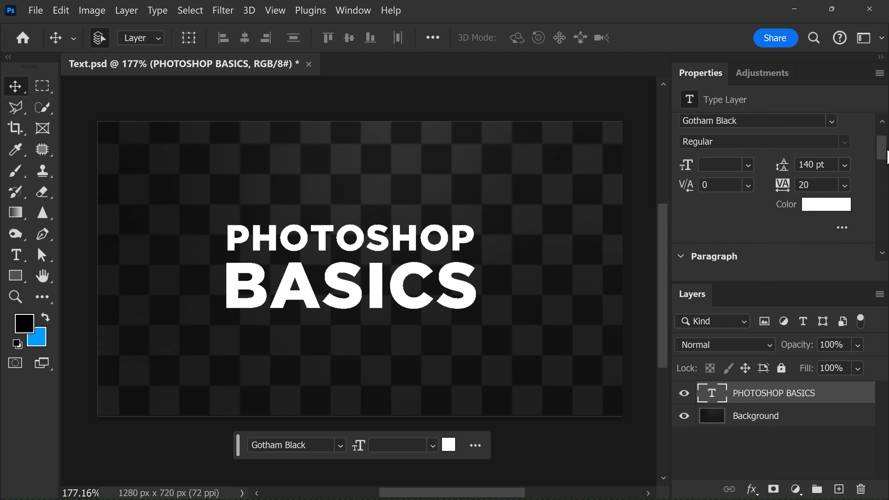
left_click_drag(685, 164, 714, 164)
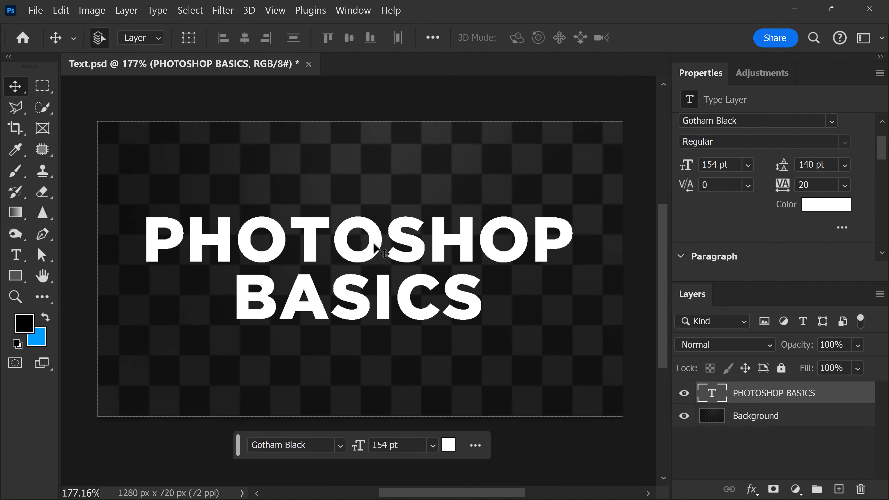
key("ctrl+t")
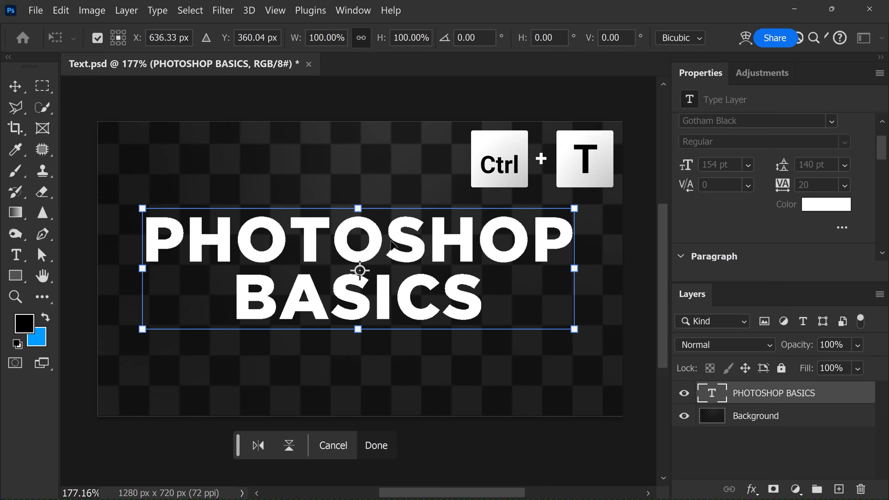
left_click_drag(574, 209, 595, 199)
left_click_drag(503, 211, 441, 246)
key("Return")
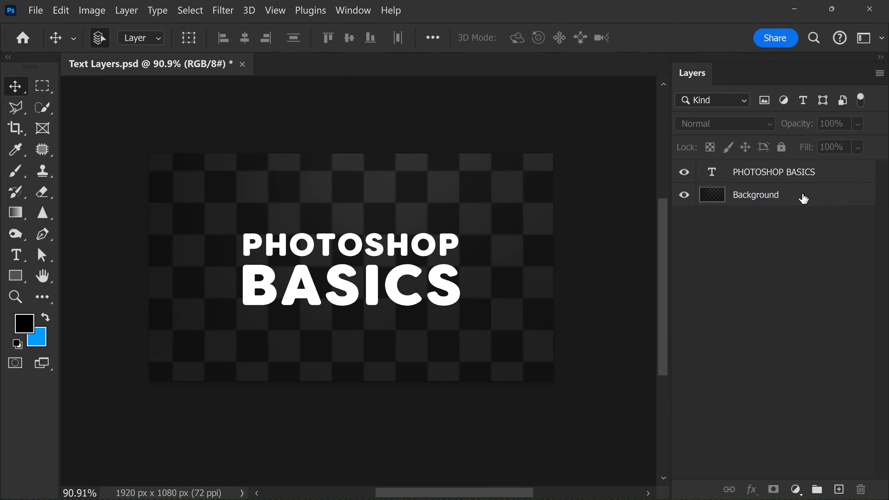
Step: Add a Stroke effect to the PHOTOSHOP BASICS layer with a size of 18 px and position Outside
double_click(833, 176)
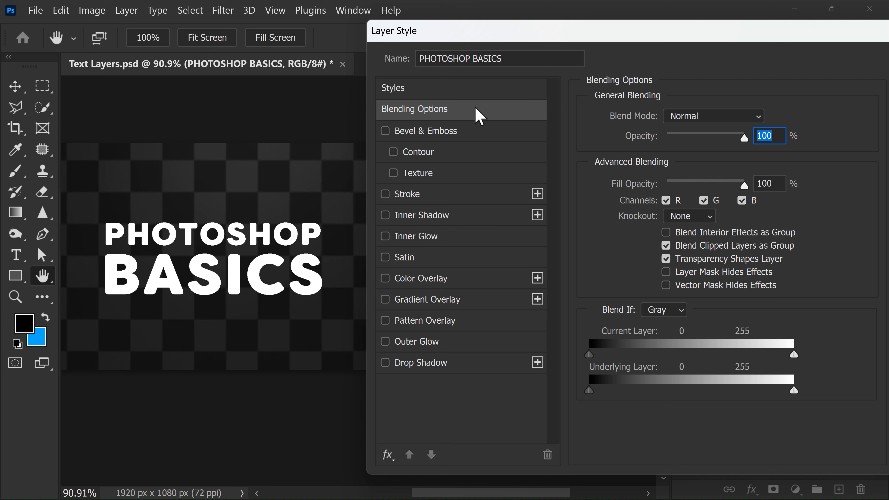
left_click(443, 198)
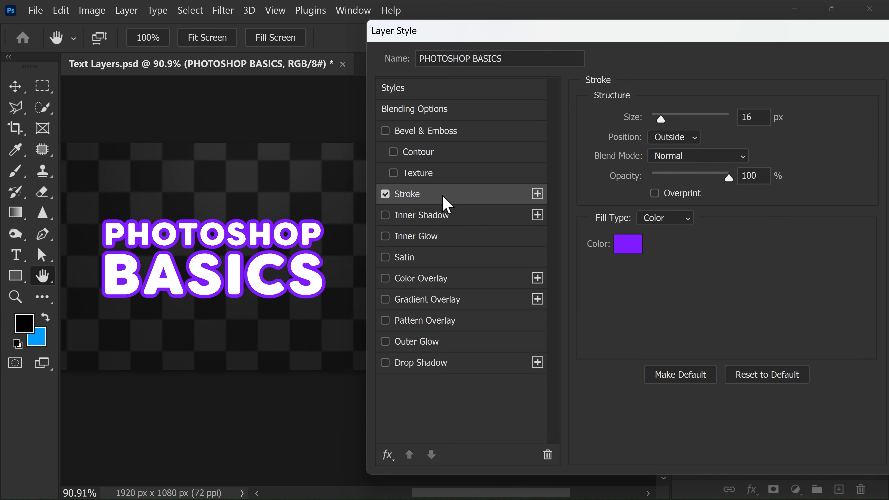
mouse_move(661, 119)
left_mouse_down()
mouse_move(670, 119)
mouse_move(662, 121)
left_mouse_up()
left_click(694, 140)
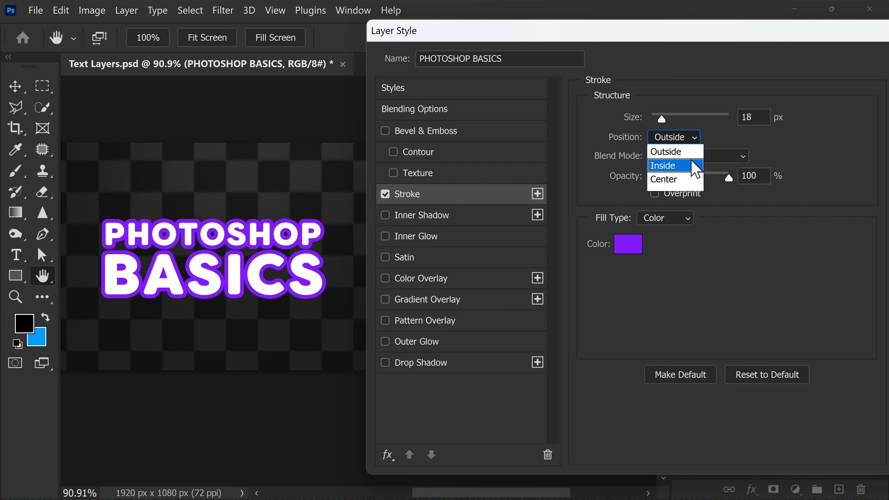
left_click(675, 151)
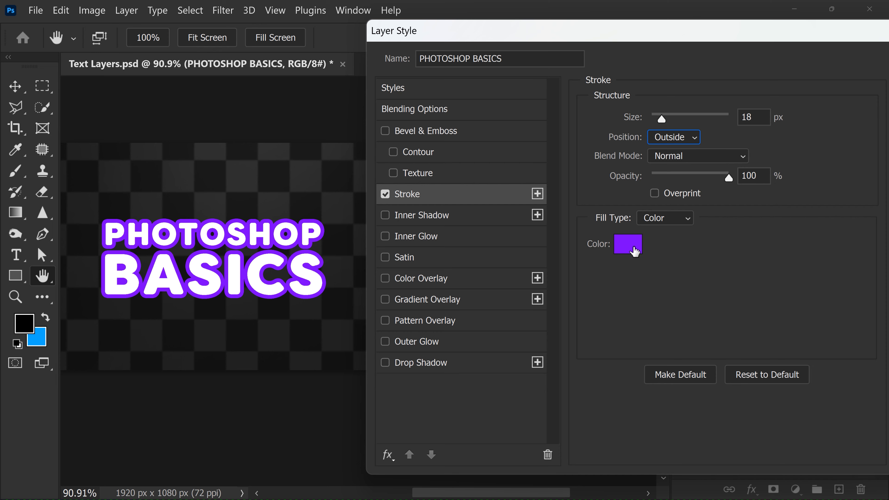
Step: Change the stroke color to the near-black 0c0109
left_click(635, 251)
left_click_drag(681, 311, 682, 159)
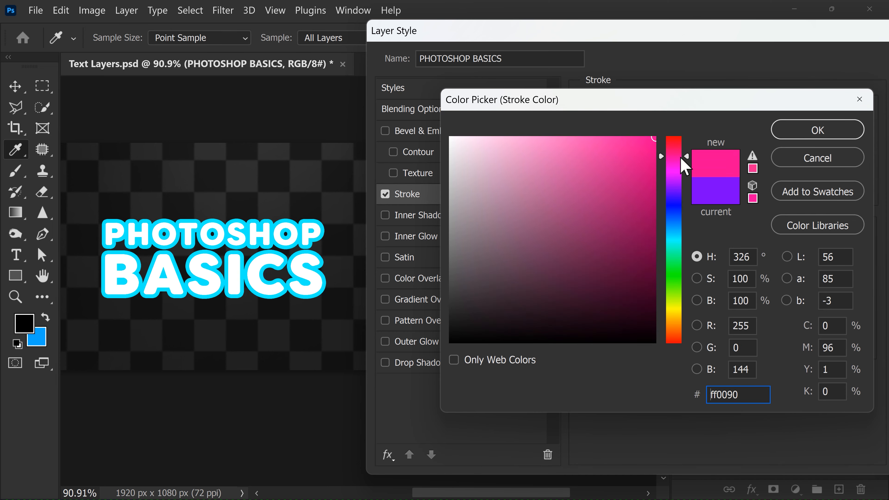
mouse_move(567, 287)
left_mouse_down()
mouse_move(579, 306)
mouse_move(643, 333)
left_mouse_up()
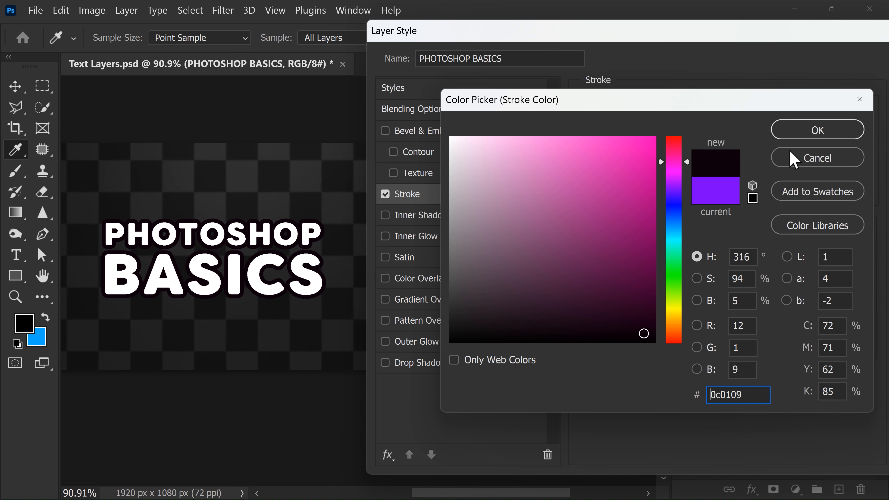
left_click(817, 135)
Step: Add a Gradient Overlay to the text with a cyan-to-pink preset gradient, pink at the top of the lettering
left_click(465, 301)
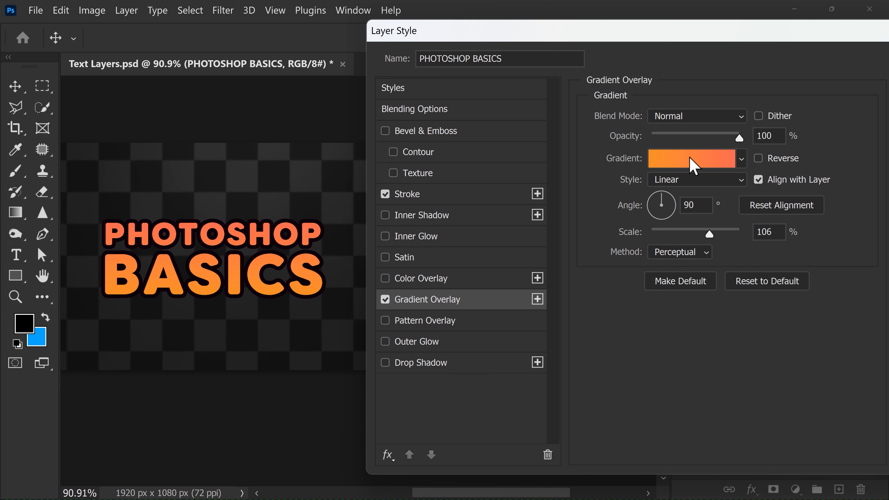
left_click(741, 159)
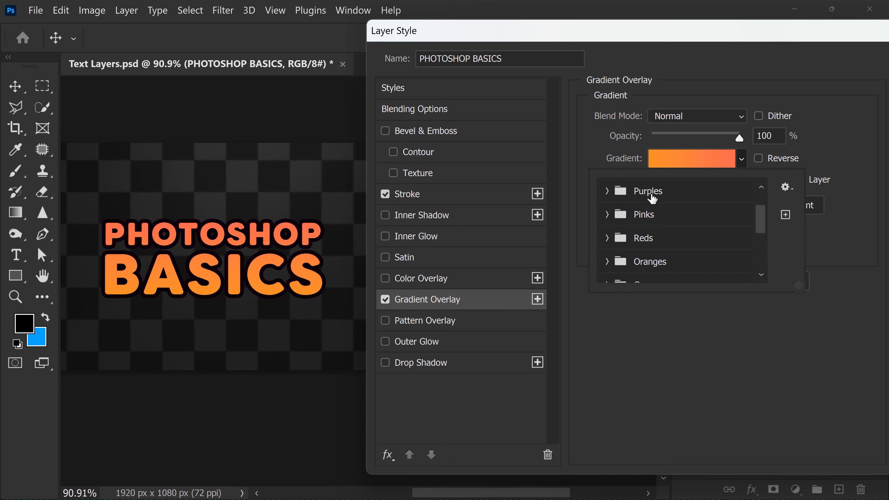
left_click(608, 192)
left_click(644, 216)
left_click(695, 159)
left_click_drag(716, 333, 692, 341)
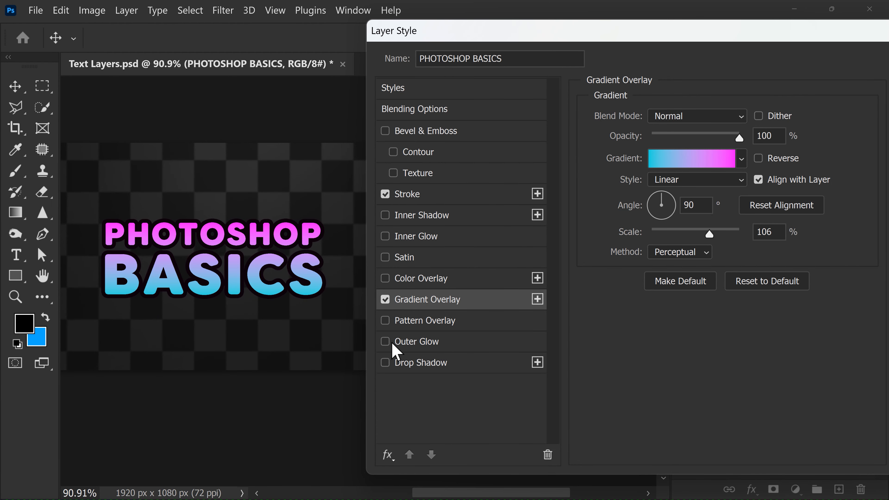
Step: Add an Outer Glow to the text in a saturated magenta with hue 312°, at a reduced opacity
left_click(385, 342)
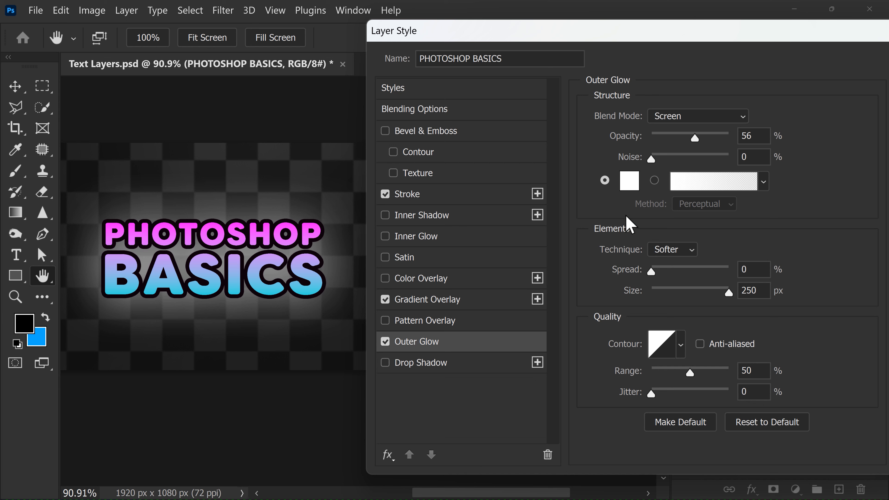
left_click_drag(693, 136, 716, 134)
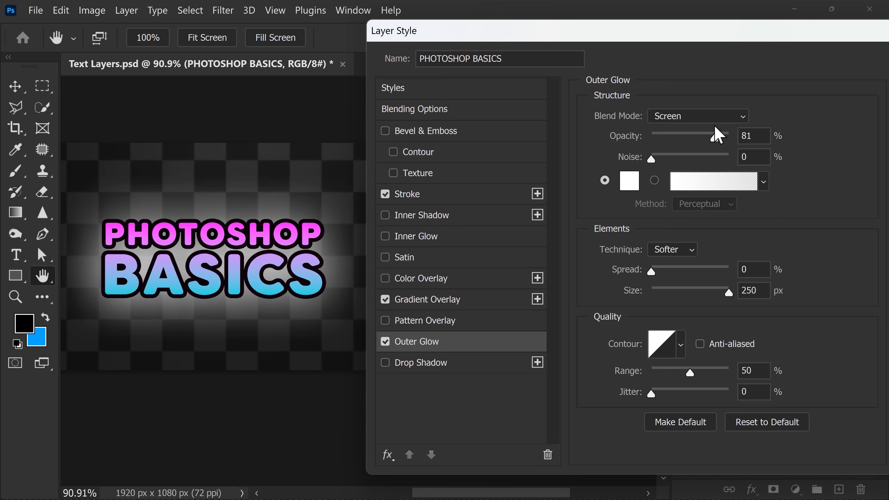
left_click(629, 180)
left_click(673, 164)
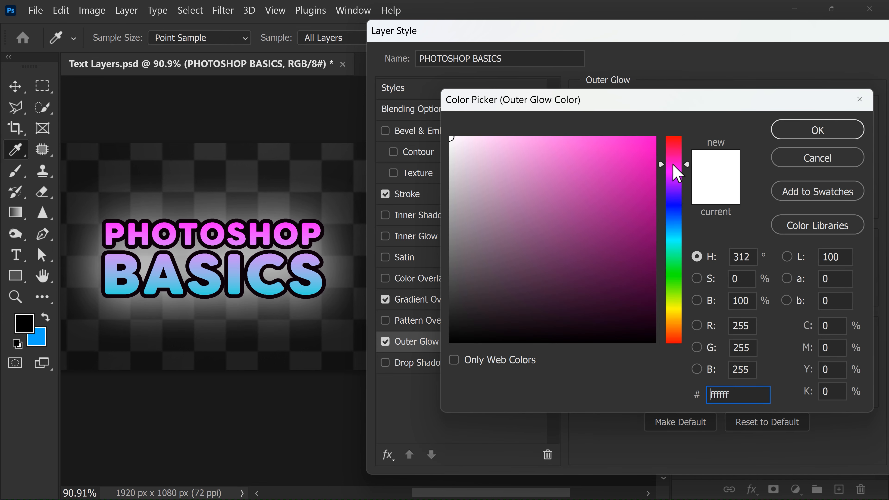
left_click_drag(648, 144, 660, 195)
left_click(817, 130)
left_click_drag(715, 135, 678, 145)
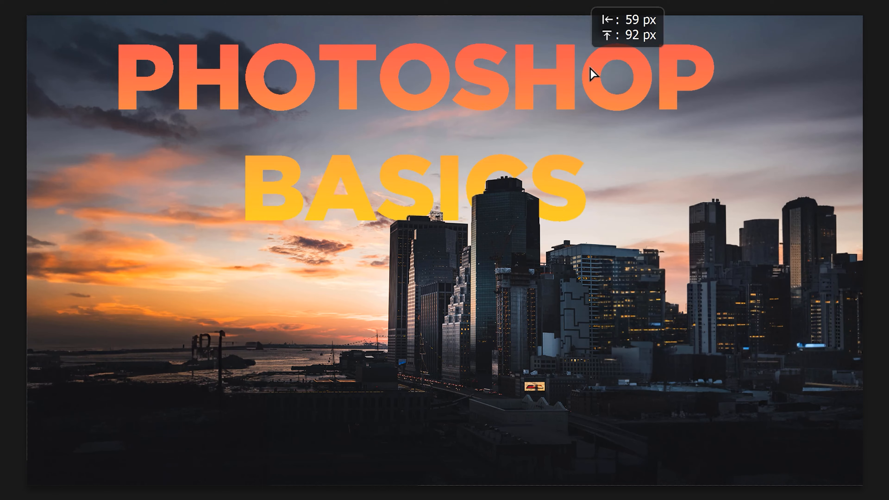
Step: Move the orange gradient text down behind the skyline buildings
left_click_drag(589, 74, 530, 235)
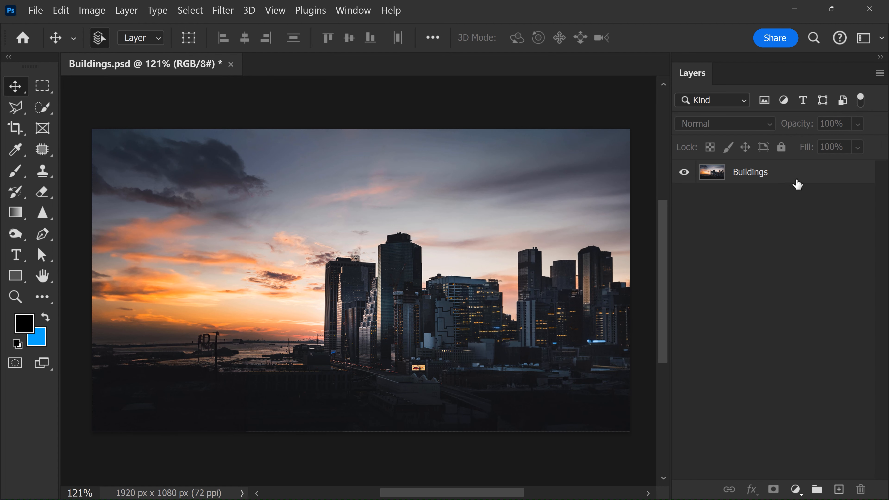
Step: Duplicate the Buildings layer and select the skyline and dark foreground on the copy, excluding the sky along the horizon
left_click(801, 180)
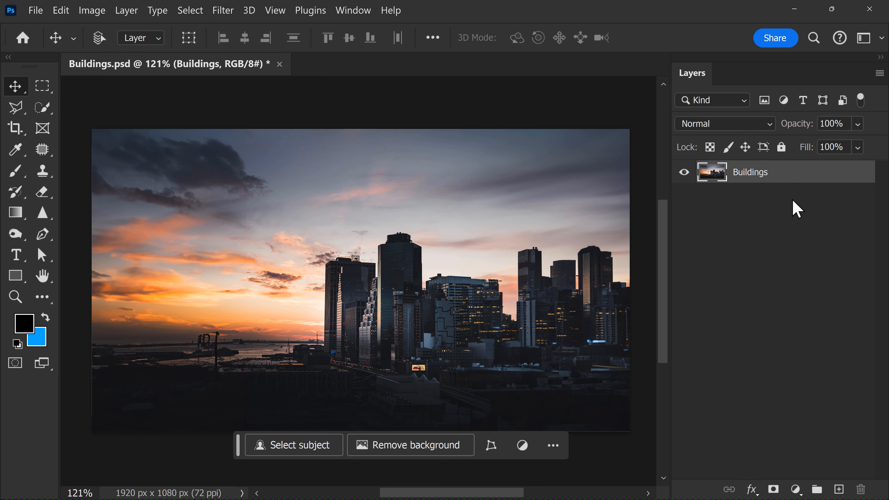
key("ctrl+j")
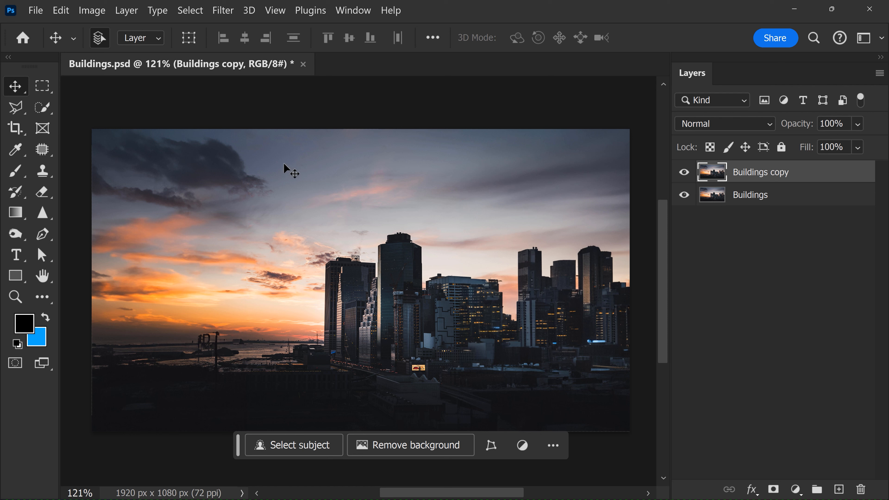
left_click(43, 108)
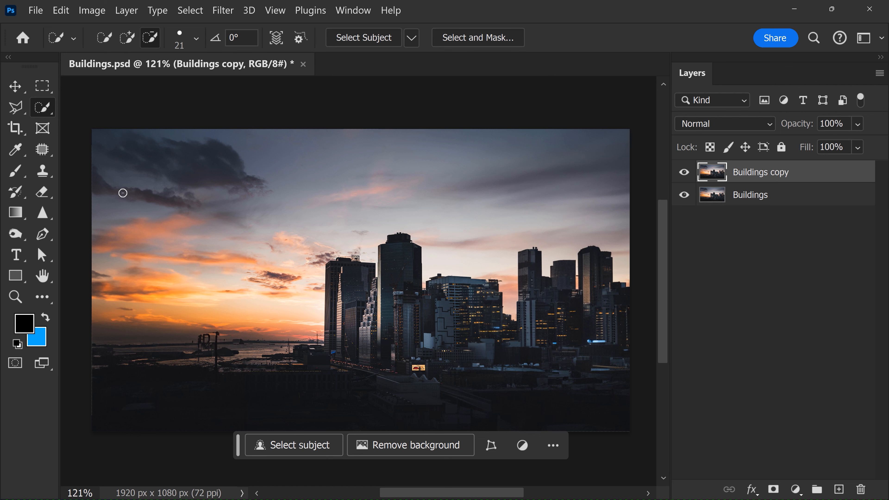
mouse_move(129, 371)
left_mouse_down()
mouse_move(239, 363)
mouse_move(331, 293)
mouse_move(364, 282)
mouse_move(441, 299)
mouse_move(476, 329)
mouse_move(249, 342)
mouse_move(223, 318)
left_mouse_up()
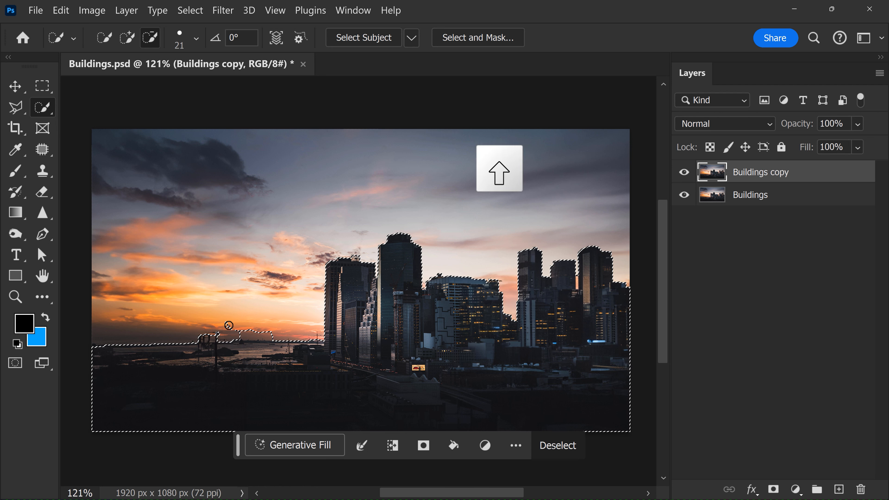
left_click(267, 334, "shift")
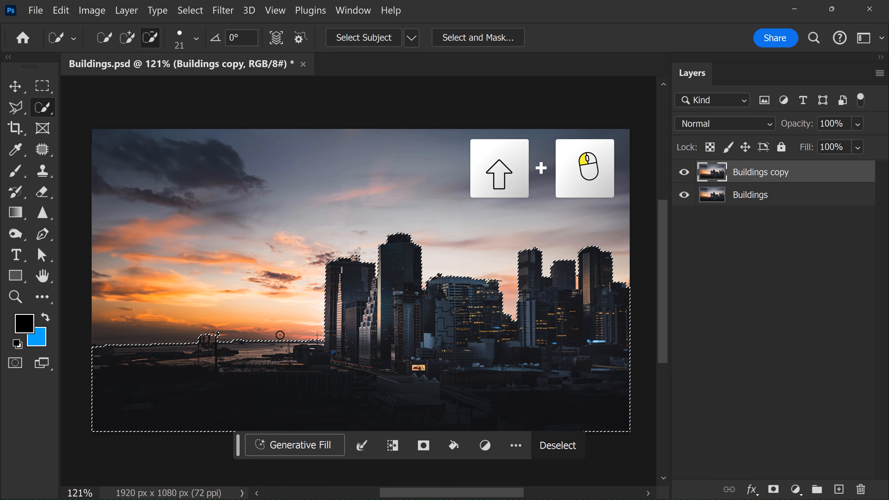
Step: Mask the copied layer with the skyline selection and check the cutout by briefly hiding the original Buildings layer
left_click(423, 445)
left_click(683, 195)
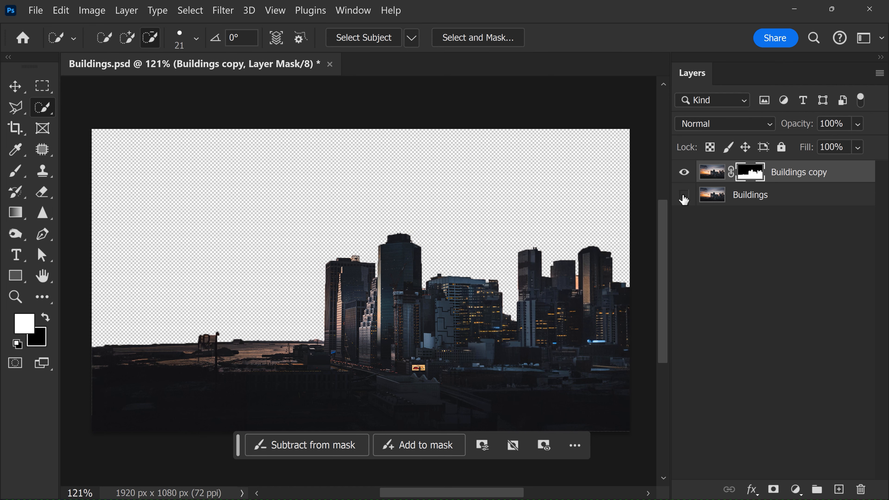
left_click(684, 196)
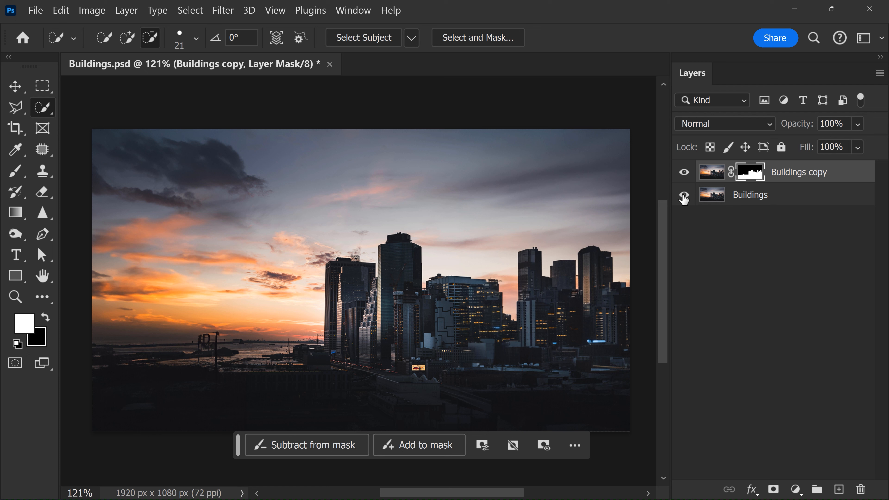
Step: Add the centered two-line text "PHOTOSHOP BASICS" in black Gotham Black at 41 pt over the sunset sky
left_click(15, 255)
left_click(278, 220)
type("PHOTOSHOP")
key("Return")
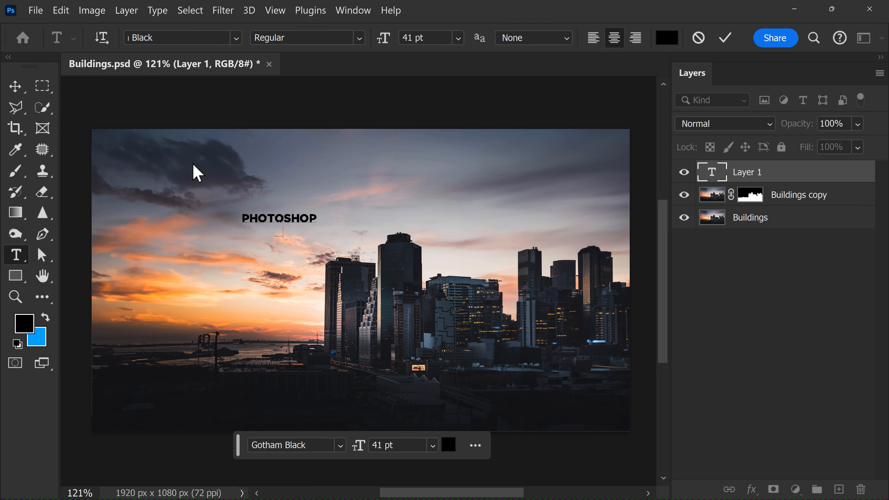
type("BASICS")
left_click(725, 41)
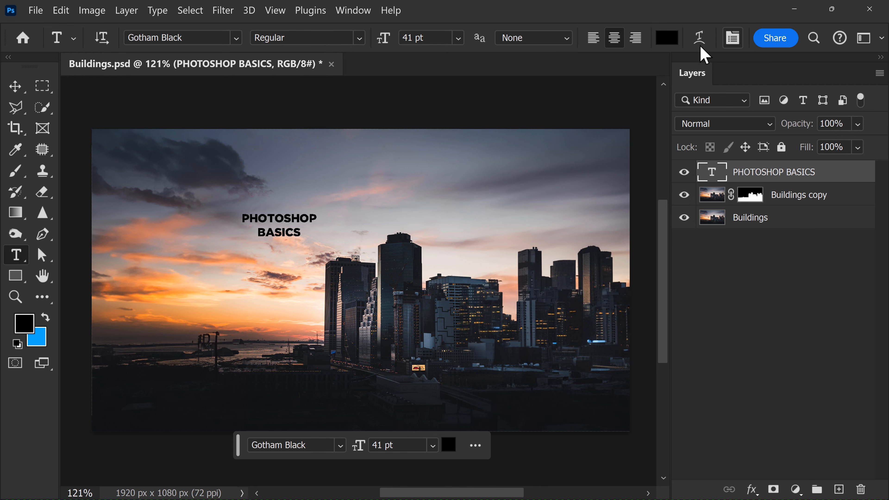
Step: Scale the "PHOTOSHOP BASICS" text up to about 212.5 pt and position it across the middle of the photo
key("ctrl+t")
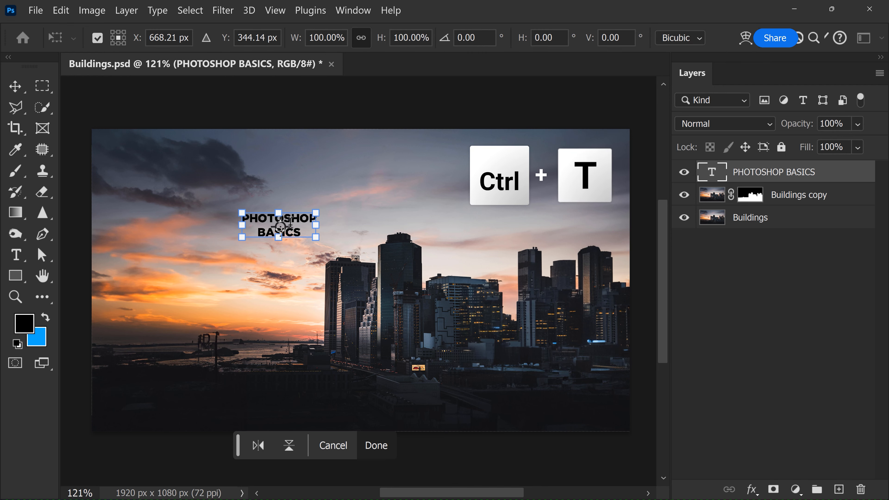
left_click_drag(313, 214, 577, 109)
left_click_drag(518, 141, 448, 202)
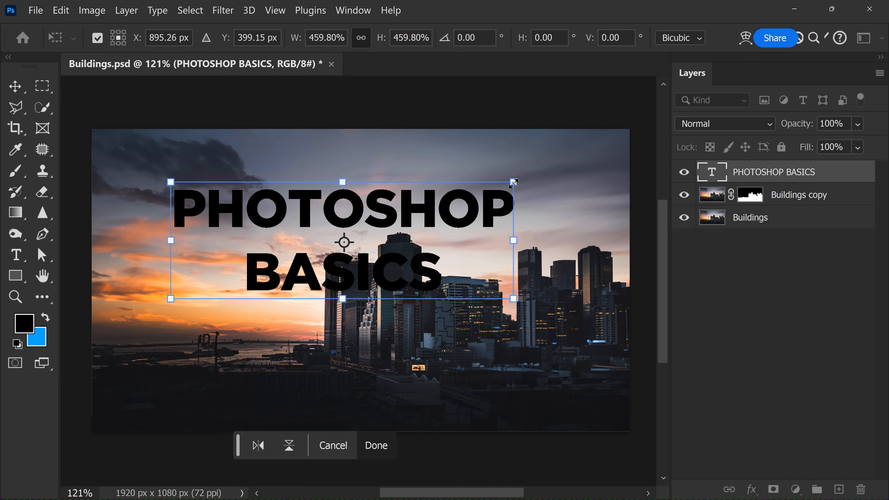
left_click_drag(514, 183, 557, 167)
left_click_drag(465, 187, 461, 185)
key("Return")
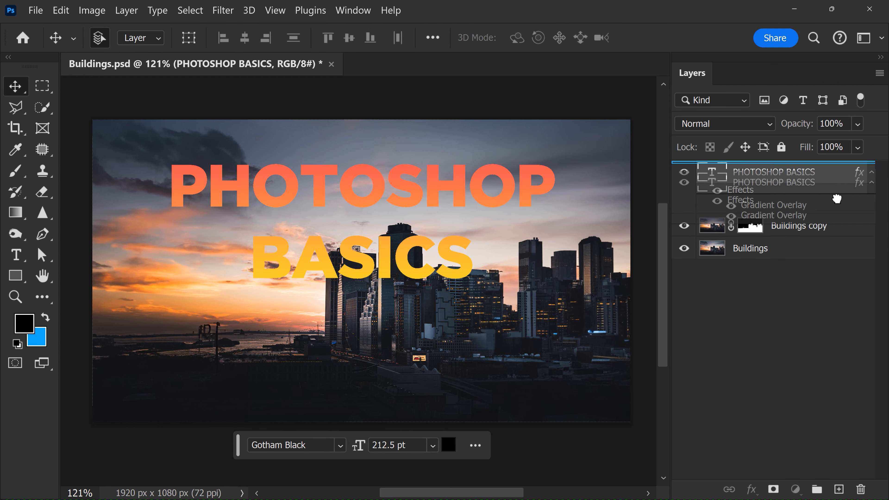
Step: Place the gradient text layer beneath the masked Buildings copy and shift the lettering down behind the skyline
left_click_drag(835, 196, 830, 230)
left_click_drag(457, 183, 452, 223)
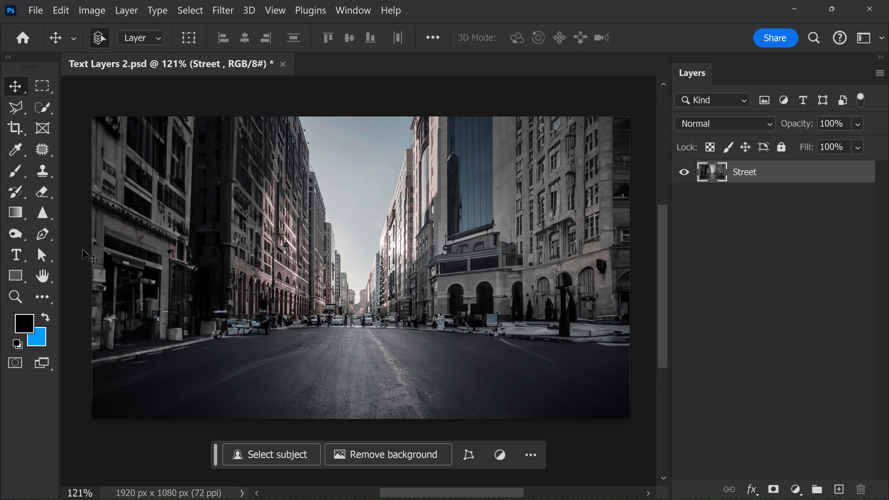
Step: Add the white text "LIKE" in Gotham Black at 197 pt on the road of the street photo
left_click(16, 255)
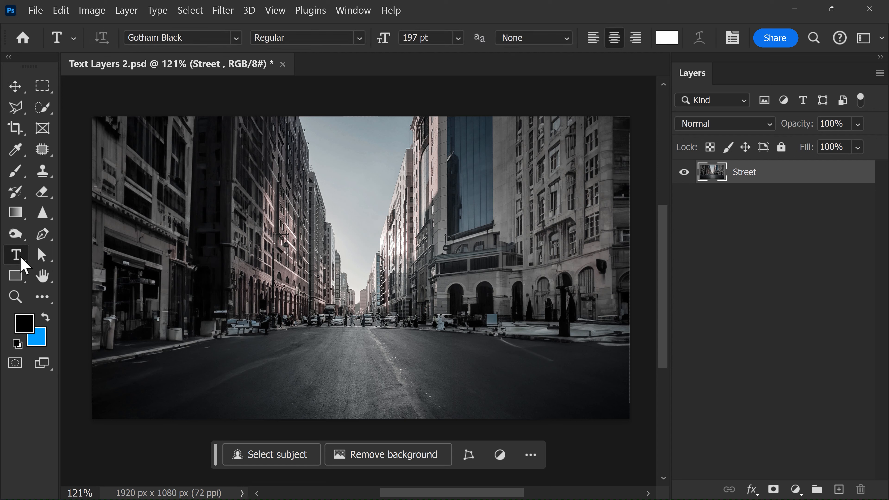
left_click(349, 360)
type("LIKE")
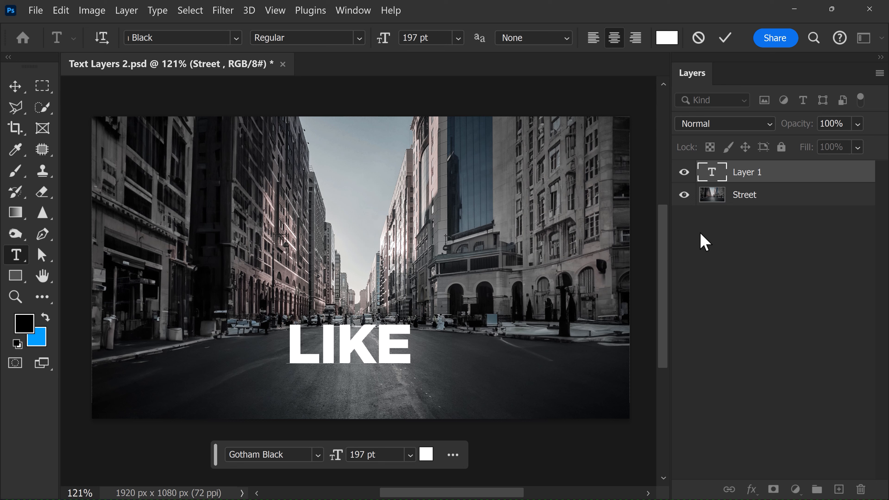
left_click(714, 180)
Step: Copy the pixels of the LIKE text to the clipboard and delete its text layer
right_click(714, 176)
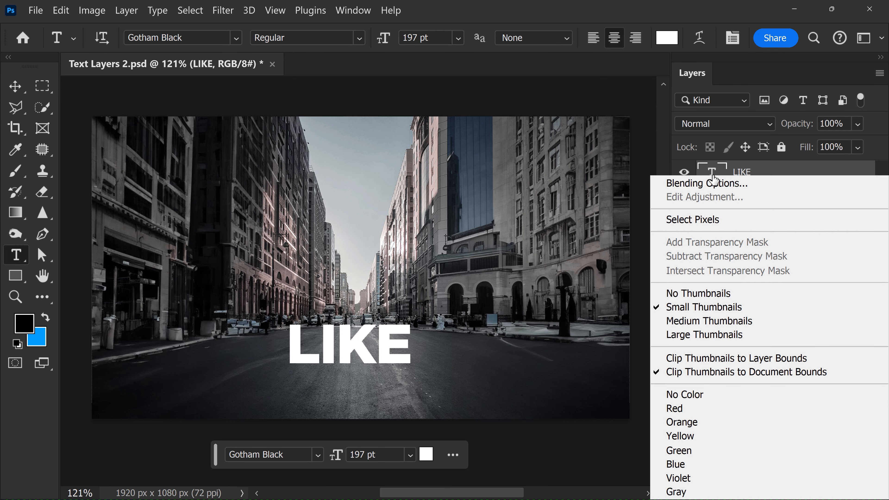
left_click(720, 219)
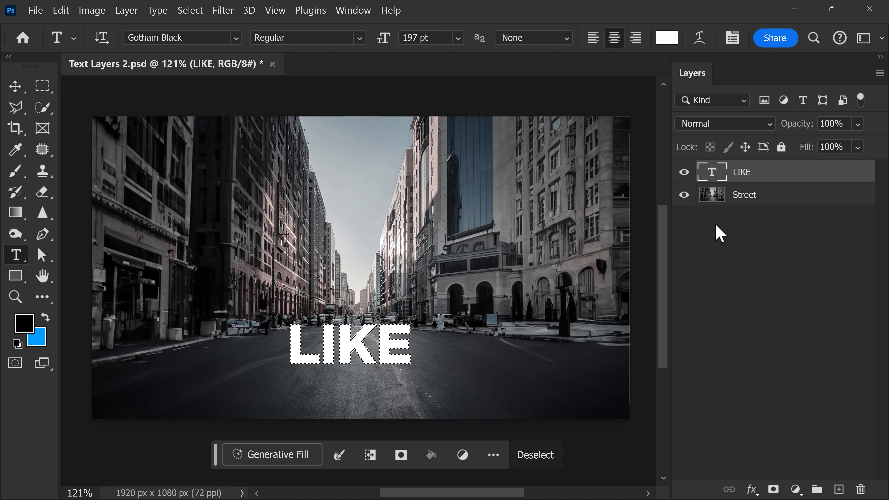
key("ctrl+c")
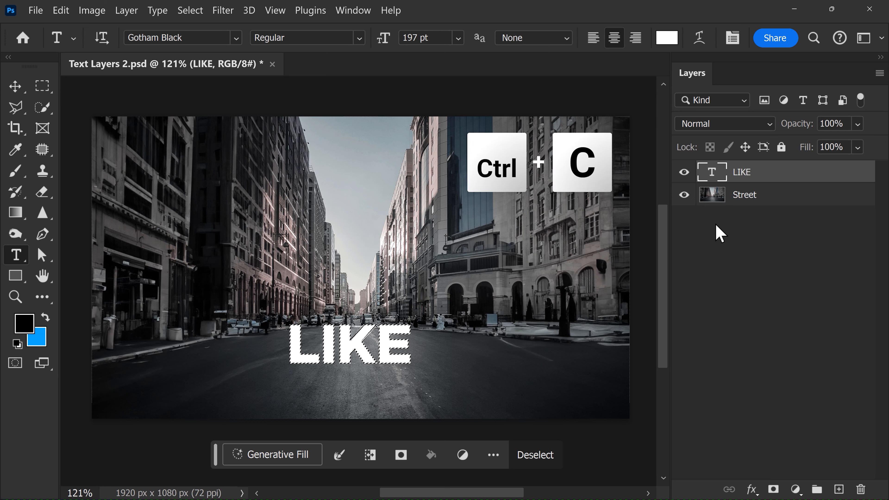
key("ctrl+d")
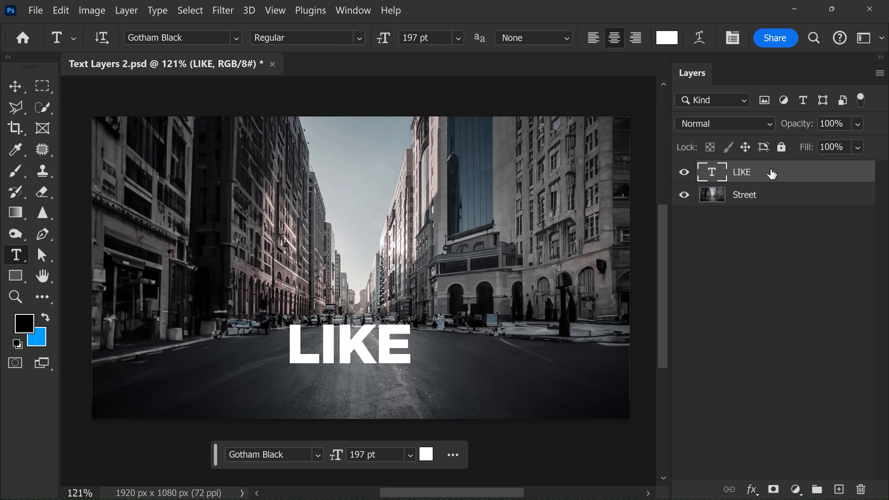
key("Delete")
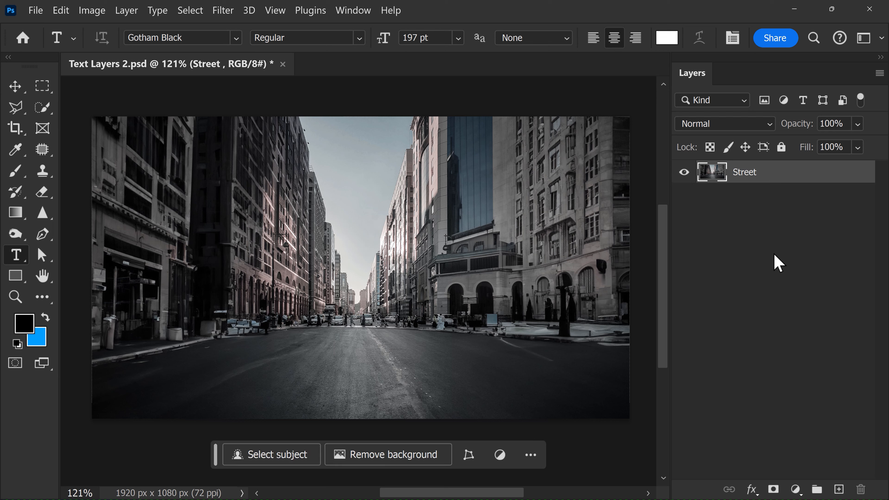
Step: Create a new empty layer above Street and open the Vanishing Point filter on it
left_click(839, 489)
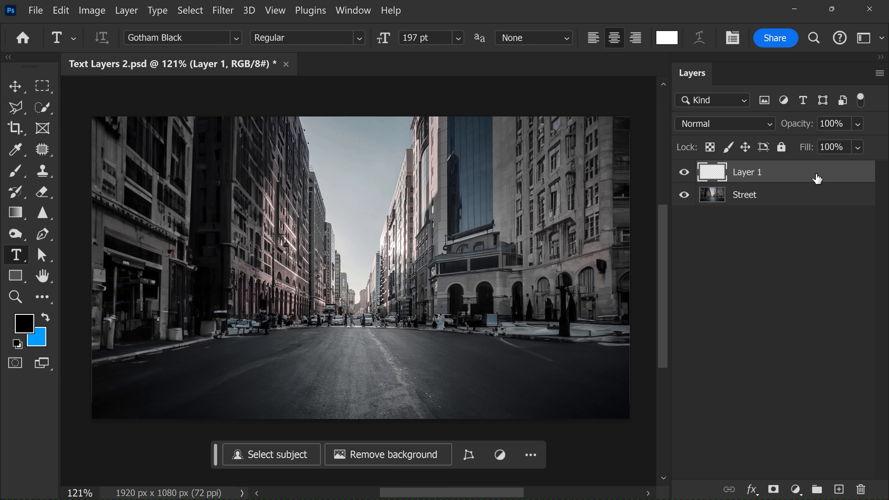
left_click(223, 11)
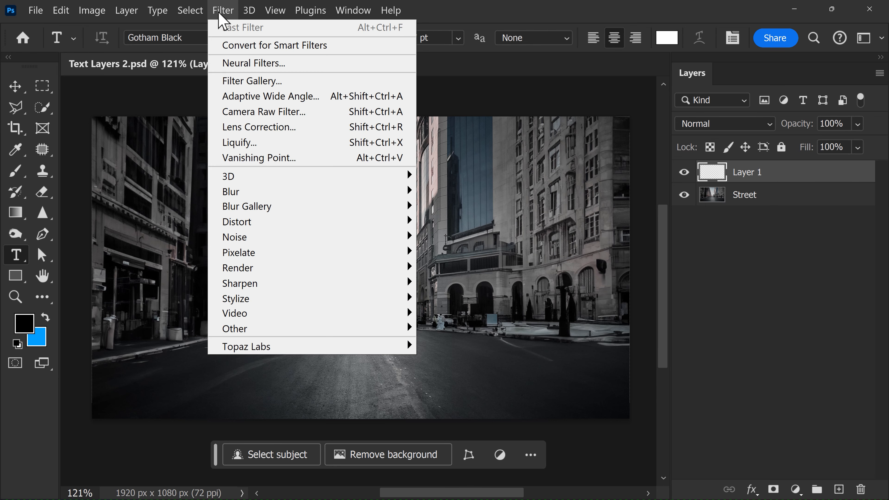
left_click(269, 158)
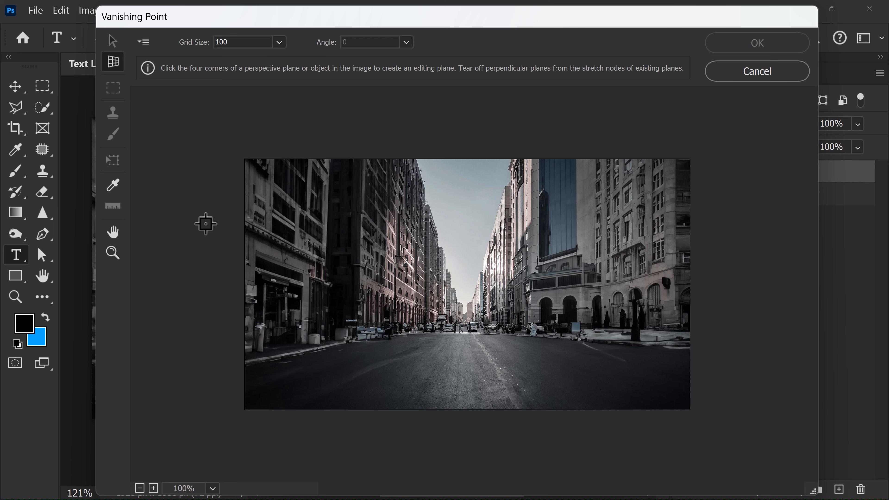
Step: Draw a four-cornered perspective plane over the road, extending past the photo's edges, and adjust its corners to the street's perspective
key("ctrl+minus")
key("ctrl+minus")
key("ctrl+minus")
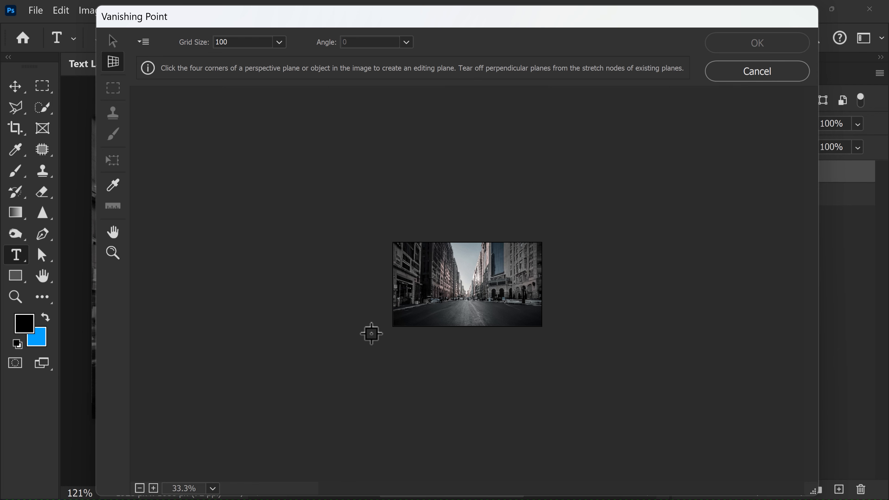
left_click(434, 300)
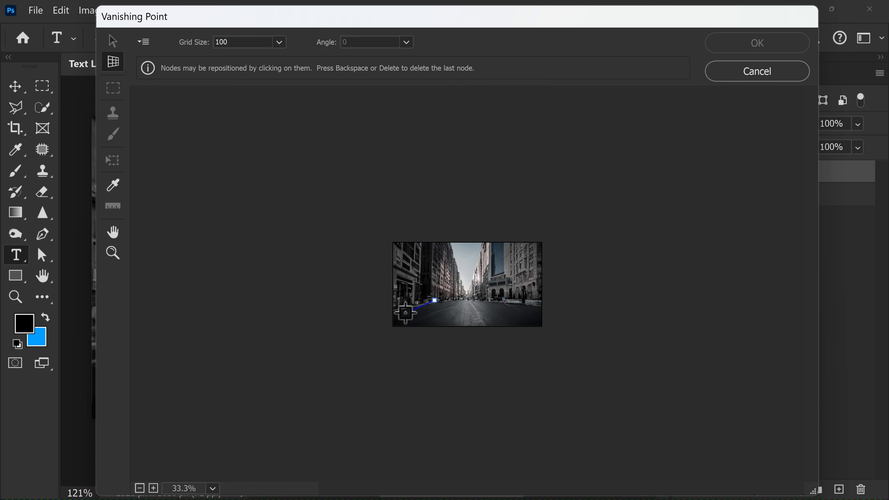
left_click(266, 338)
left_click(656, 338)
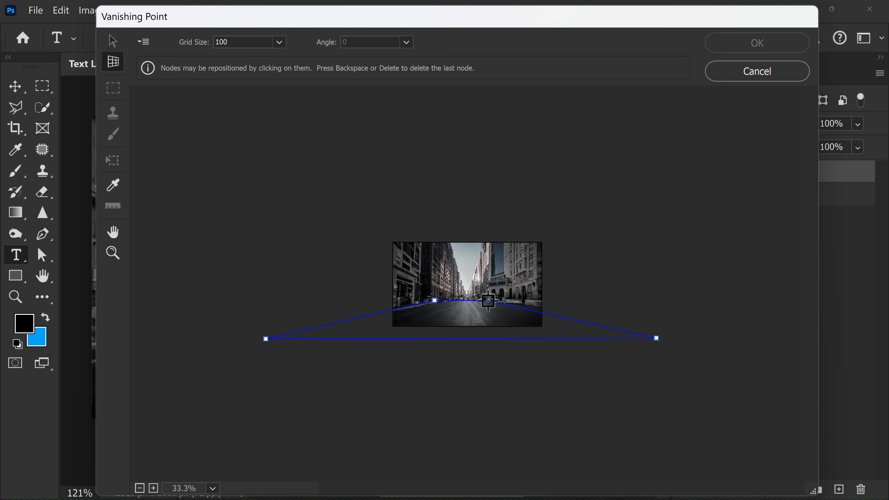
left_click(488, 300)
left_click_drag(657, 338, 717, 340)
mouse_move(435, 301)
left_mouse_down()
mouse_move(492, 311)
mouse_move(448, 302)
left_mouse_up()
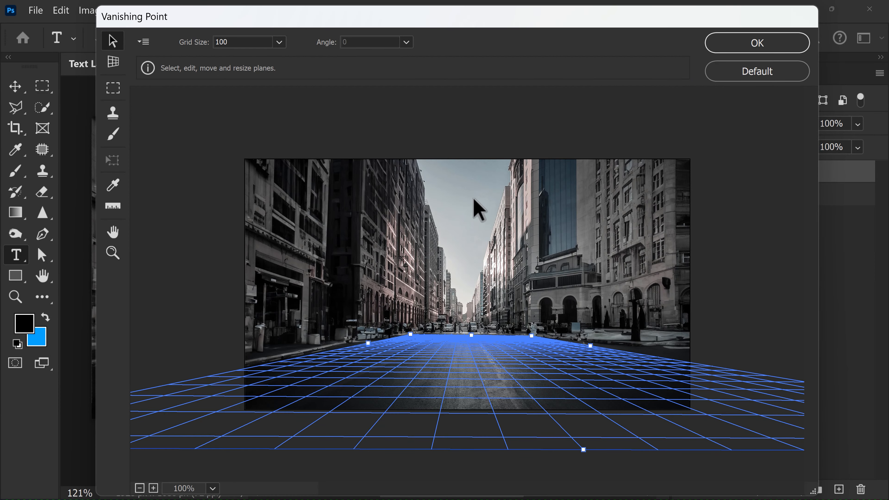
Step: Paste the copied LIKE lettering and place it on the road's perspective plane
key("ctrl+v")
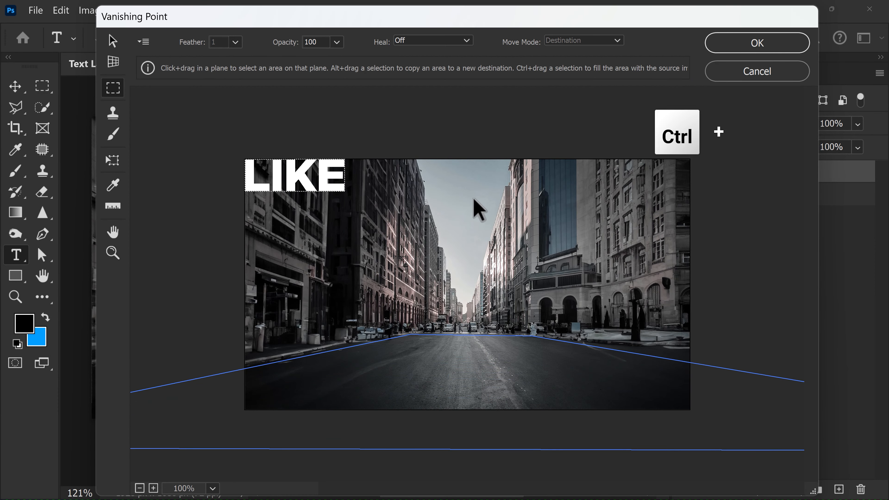
left_click_drag(332, 205, 470, 350)
Step: Enlarge the LIKE lettering across the road on the perspective plane and apply the Vanishing Point filter
key("t")
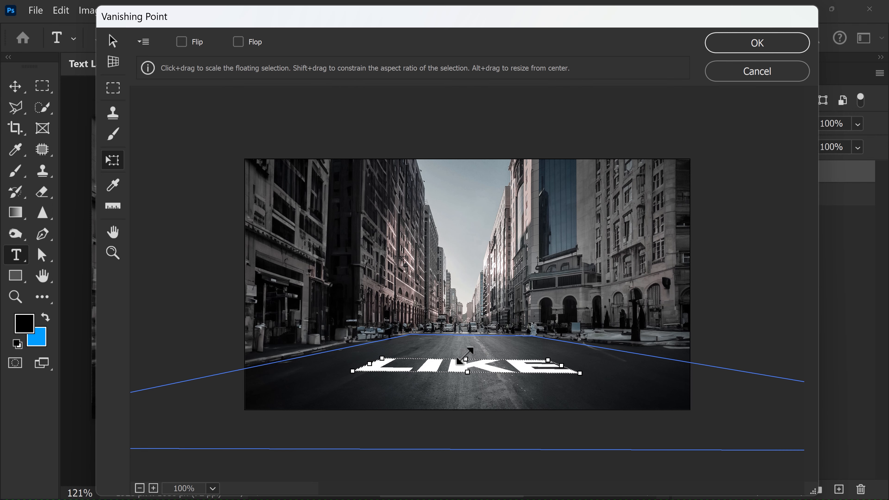
left_click_drag(545, 358, 583, 358)
left_click_drag(559, 365, 544, 365)
mouse_move(477, 372)
left_mouse_down()
mouse_move(479, 380)
mouse_move(471, 365)
left_mouse_up()
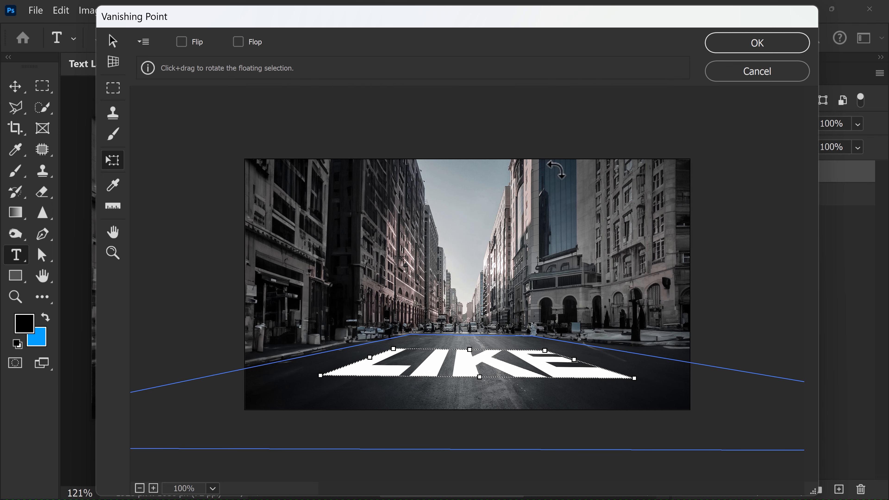
left_click(745, 48)
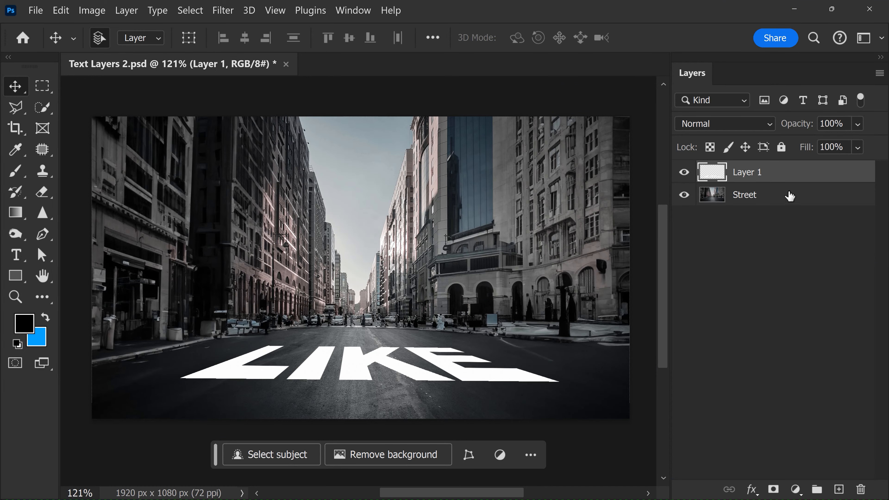
Step: Set the LIKE layer's blend mode to Overlay and split its Underlying Layer black Blend If slider to 0 / 115
left_click(767, 125)
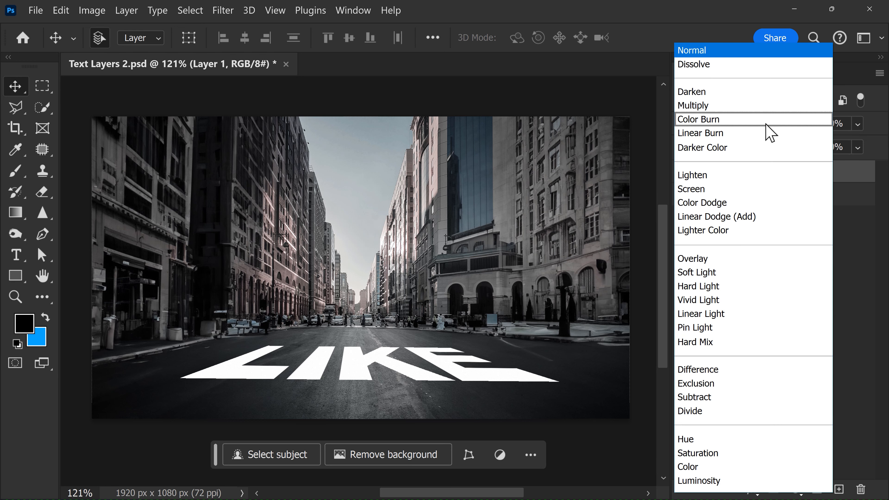
left_click(728, 259)
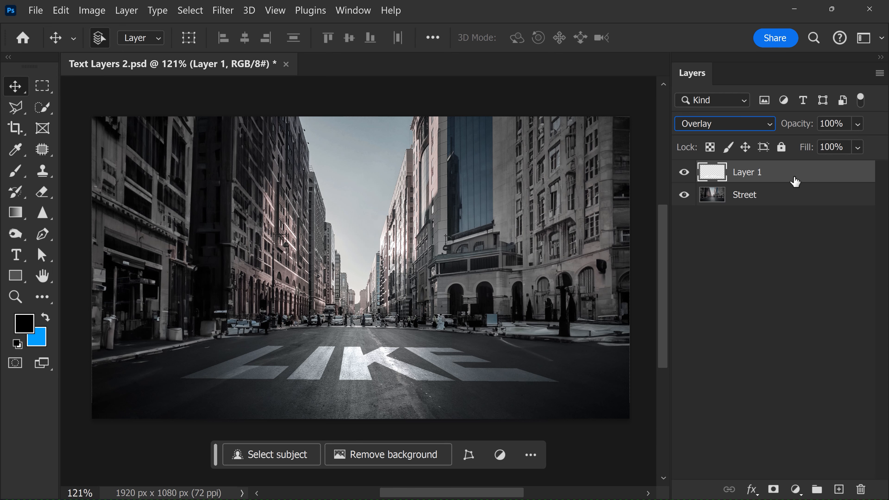
double_click(795, 181)
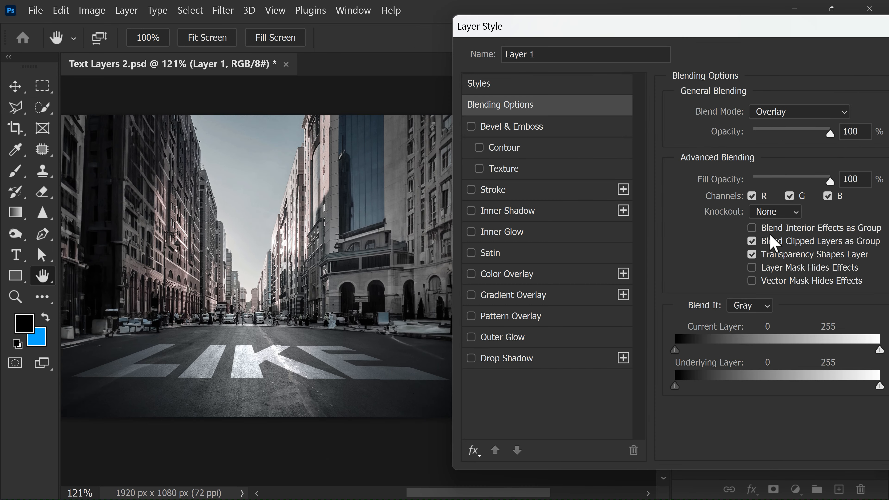
left_click_drag(675, 387, 776, 386)
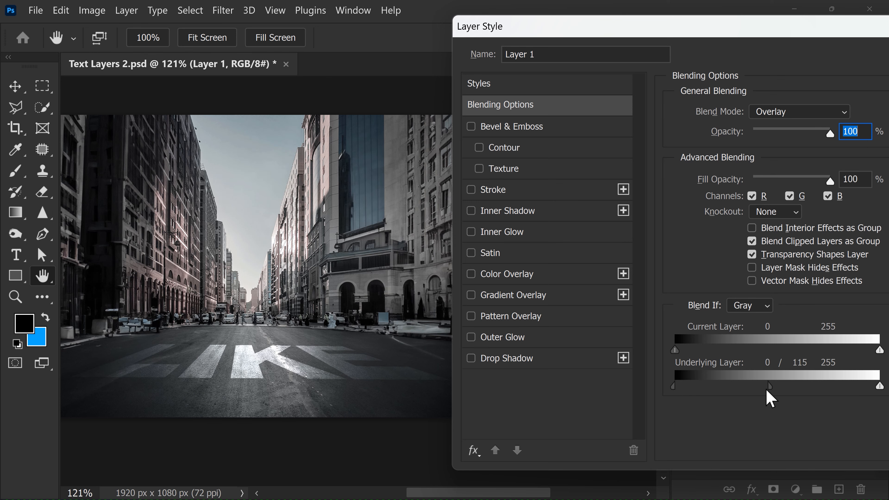